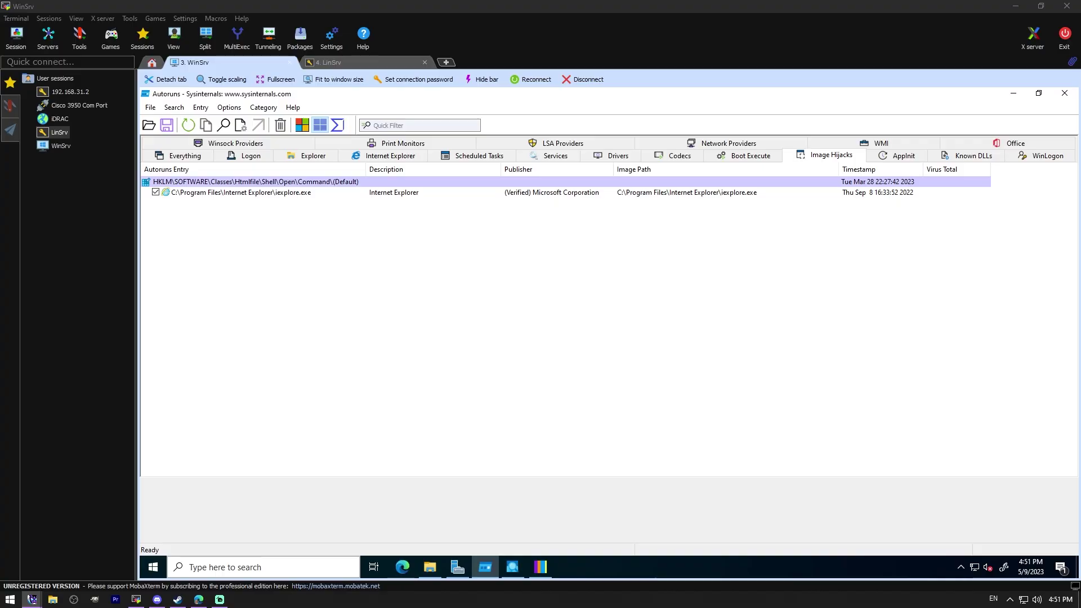
# Browse the Everything, Internet Explorer, Scheduled Tasks and Services autorun lists
pyautogui.click(202, 160)
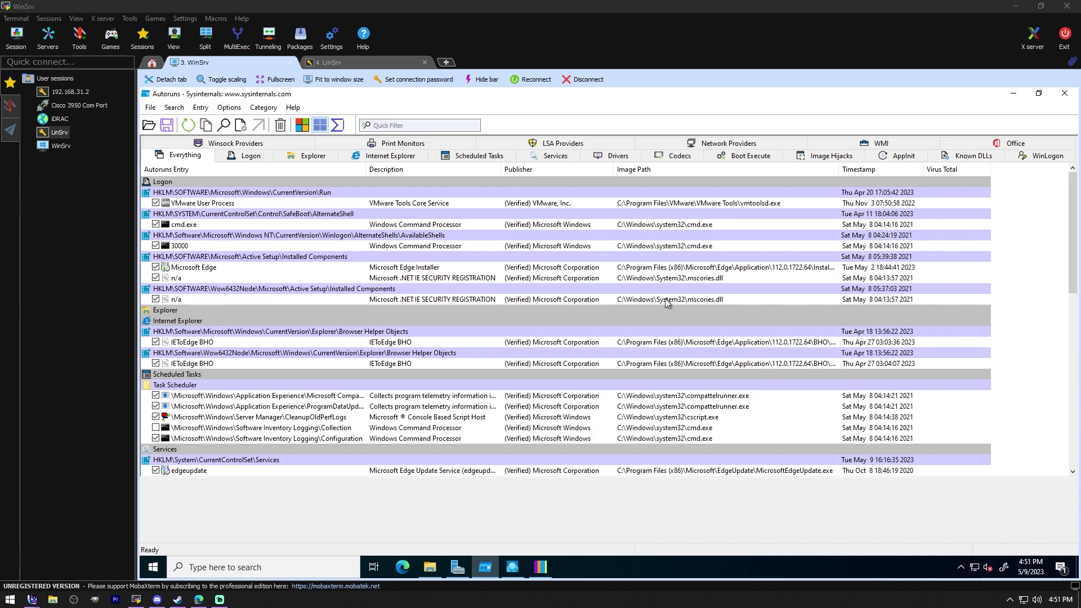
pyautogui.click(388, 155)
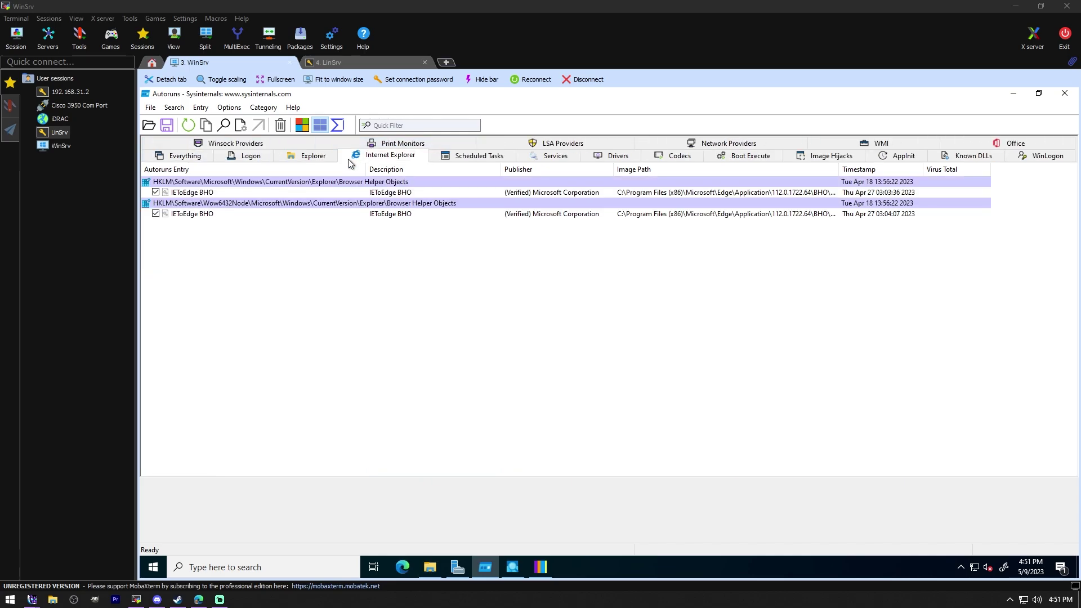
pyautogui.click(450, 158)
pyautogui.click(562, 158)
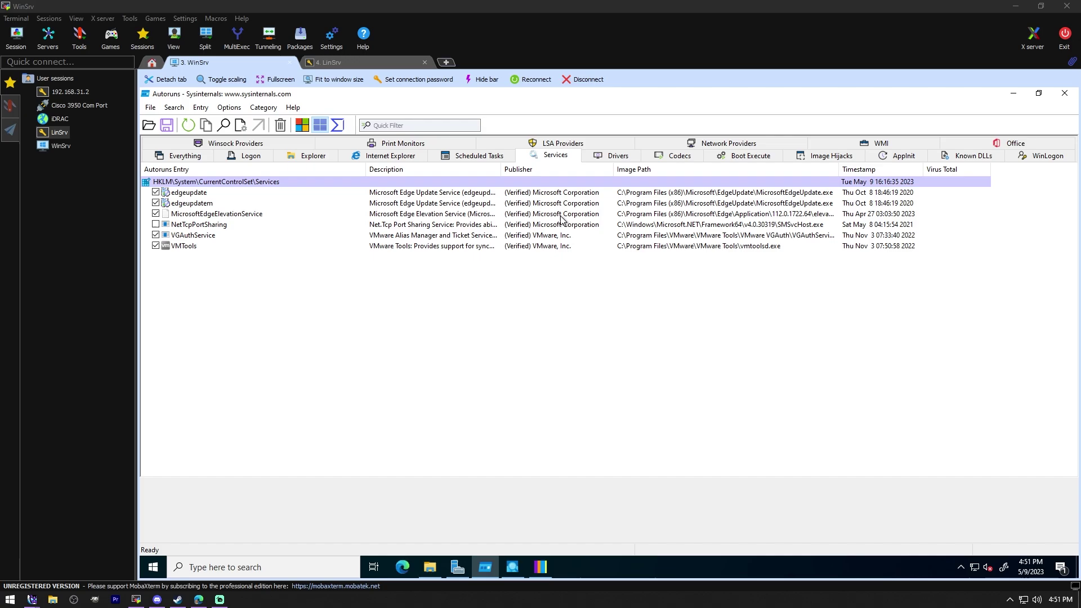
# Step through the Drivers, Image Hijacks and AppInit lists, ending on Known DLLs
pyautogui.click(613, 158)
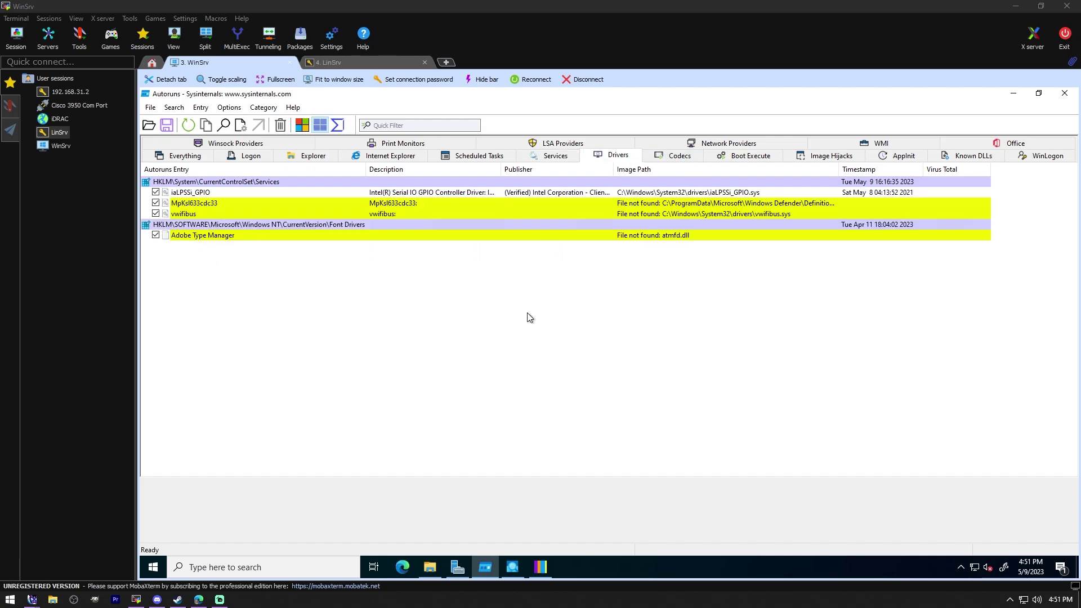
pyautogui.click(852, 157)
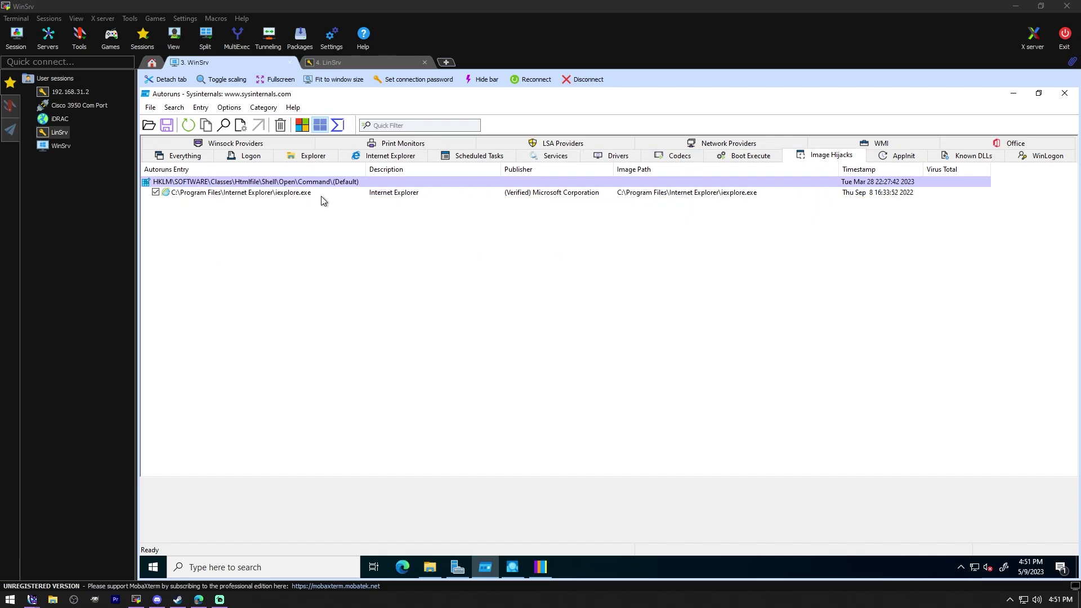
pyautogui.click(900, 157)
pyautogui.click(993, 159)
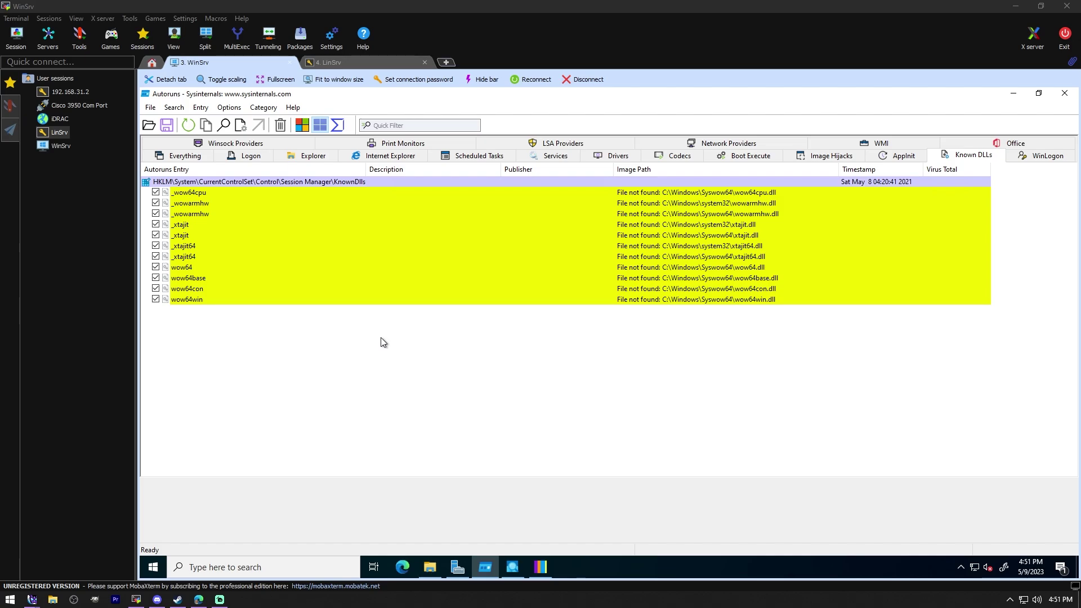
# Bring the SysinternalsSuite folder forward and scroll its file list to locate Listdlls64
pyautogui.click(434, 569)
pyautogui.scroll(6, 433, 357)
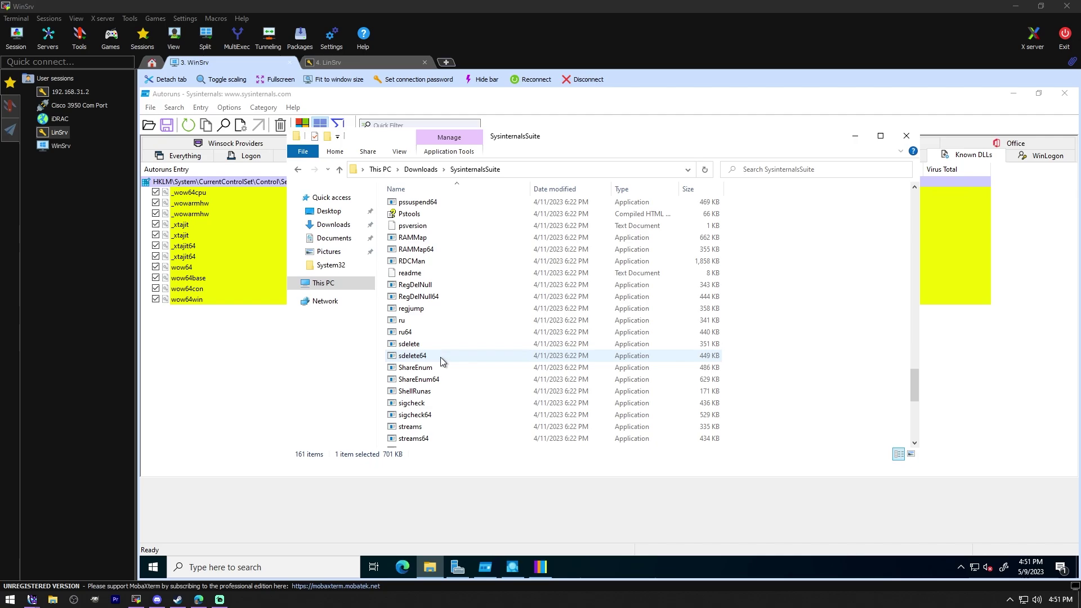
pyautogui.scroll(20, 440, 357)
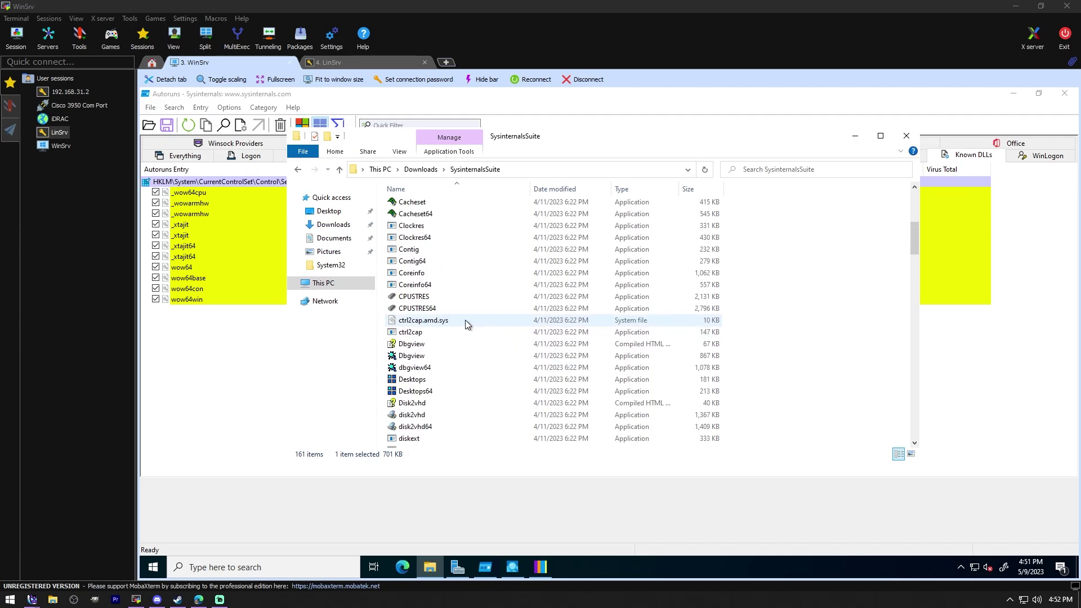
pyautogui.scroll(-12, 465, 320)
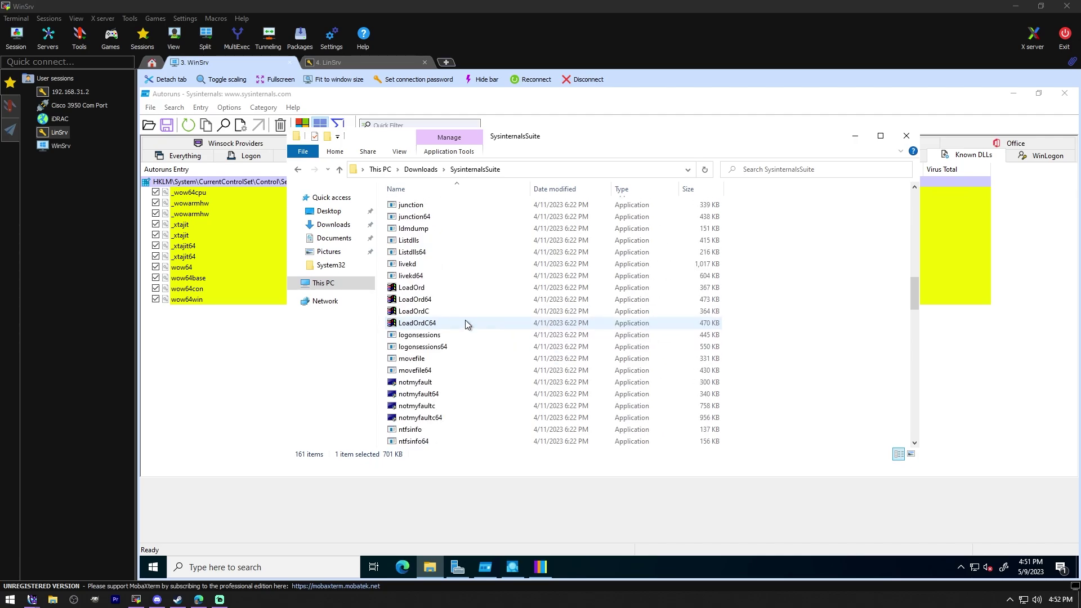
pyautogui.scroll(-8, 465, 320)
pyautogui.scroll(8, 465, 319)
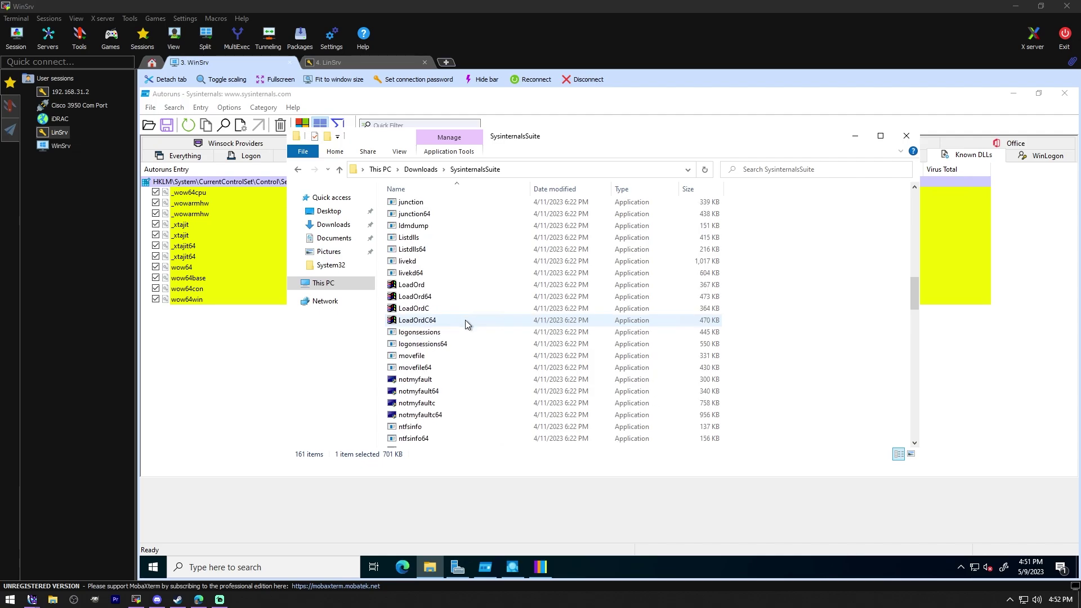
pyautogui.scroll(3, 465, 320)
# Run Listdlls64, pause and scroll through its DLL listing, then close the console
pyautogui.doubleClick(417, 355)
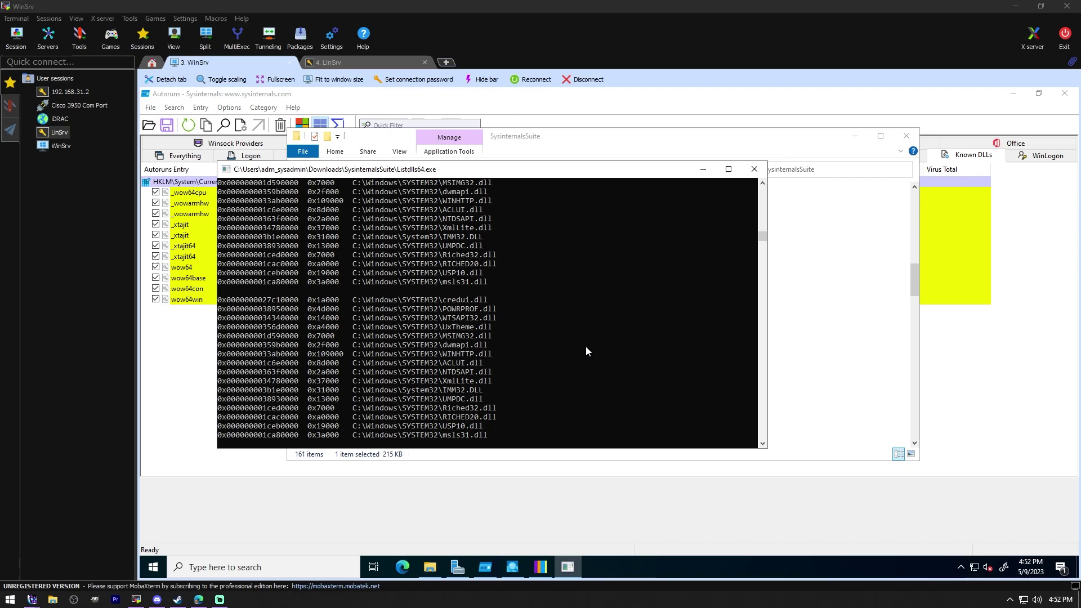
pyautogui.click(572, 340)
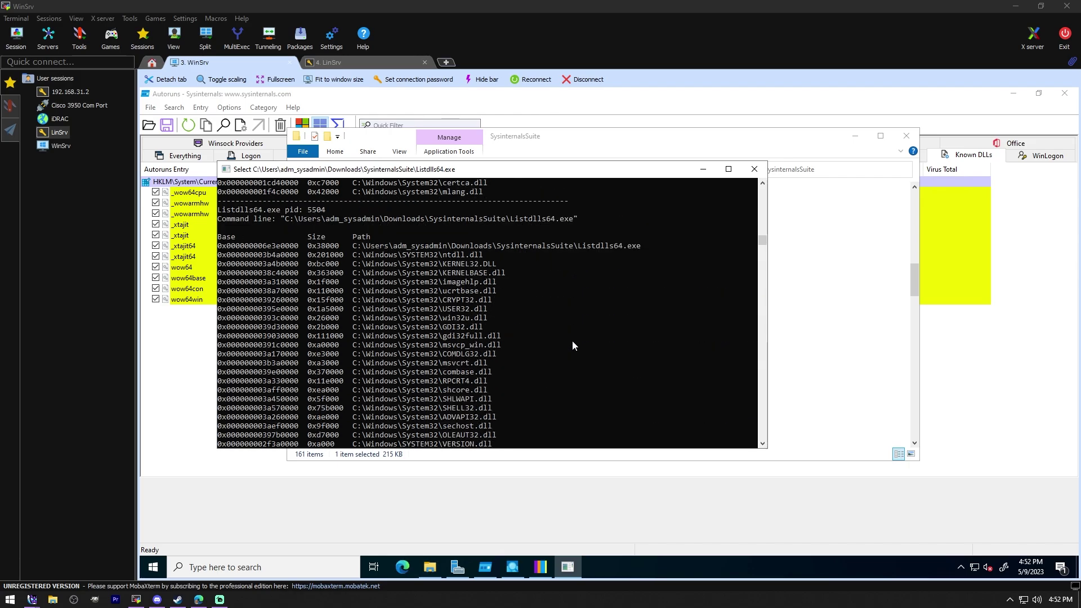
pyautogui.scroll(-1, 372, 269)
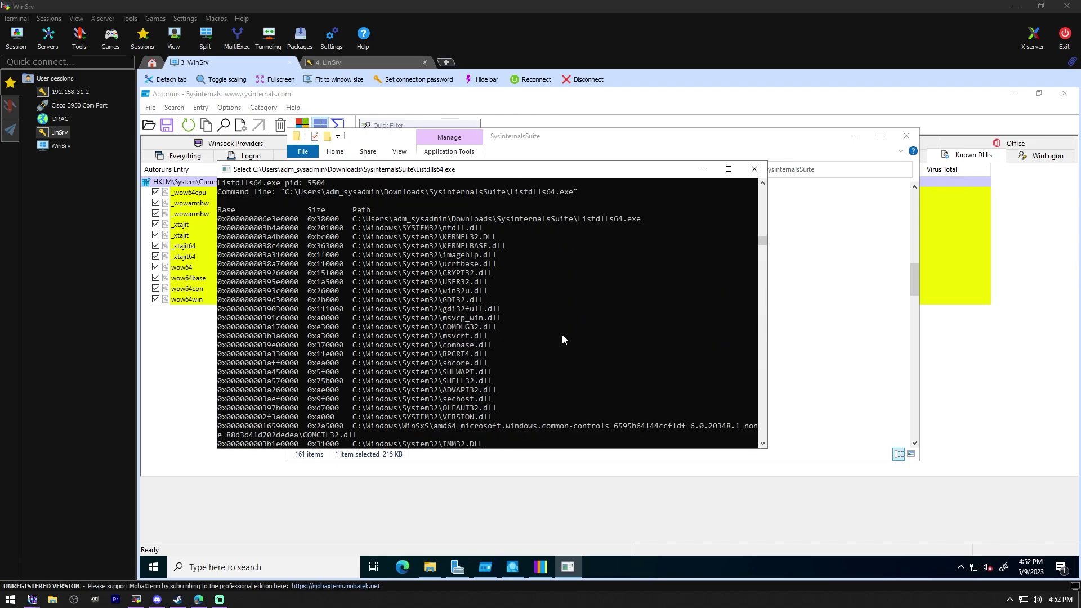
pyautogui.scroll(-3, 433, 302)
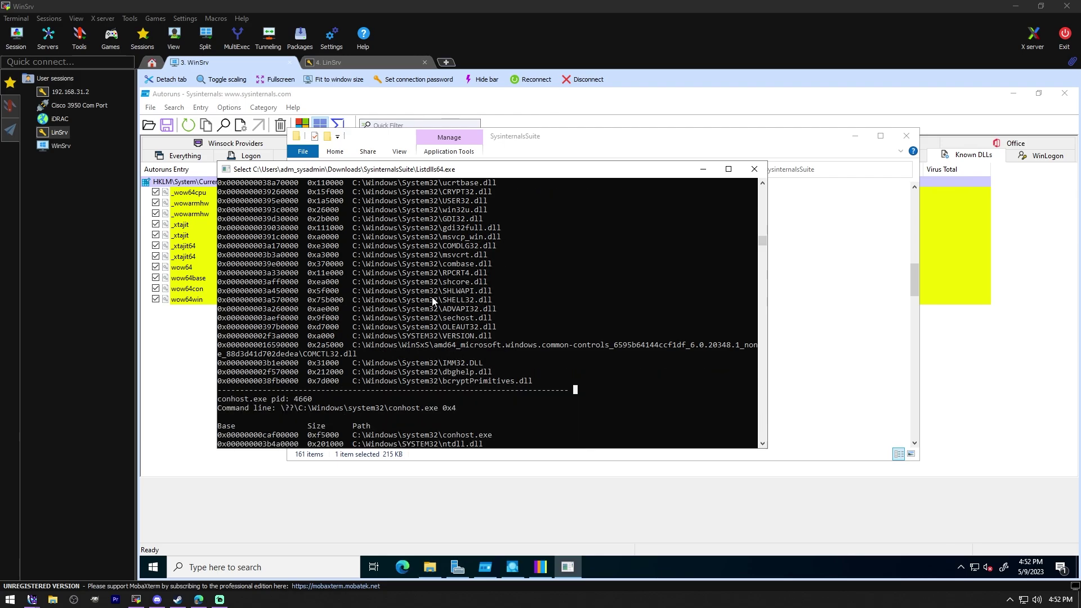
pyautogui.scroll(-2, 434, 298)
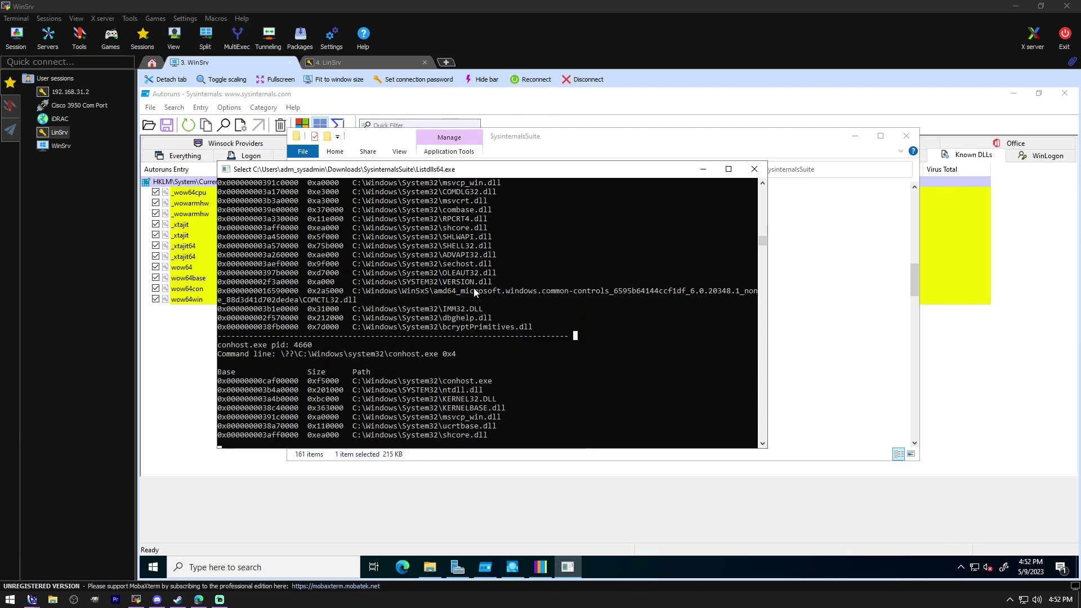
pyautogui.click(754, 170)
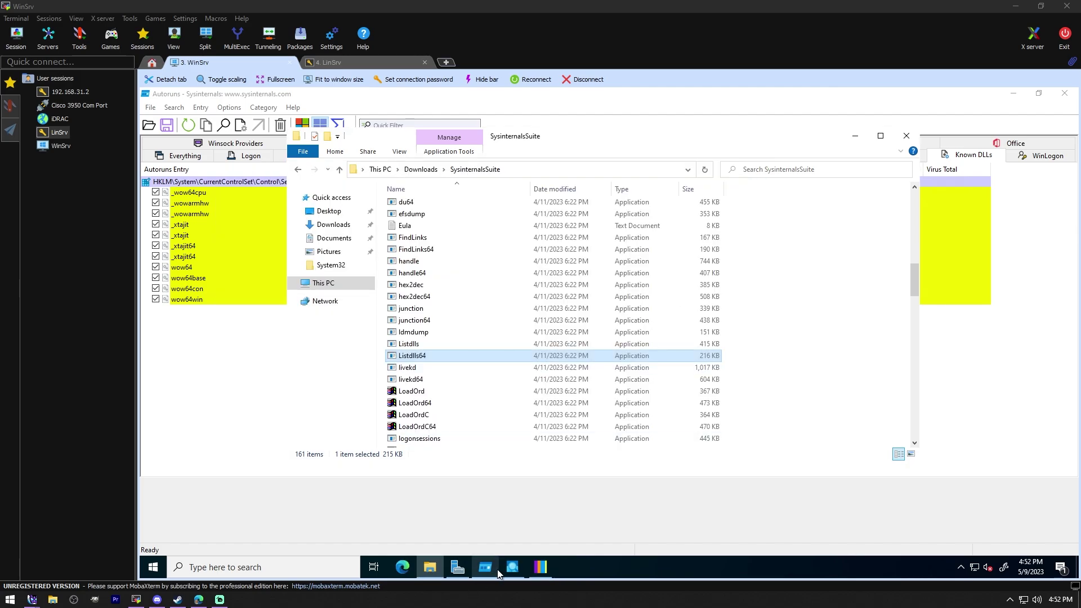
pyautogui.moveTo(519, 566)
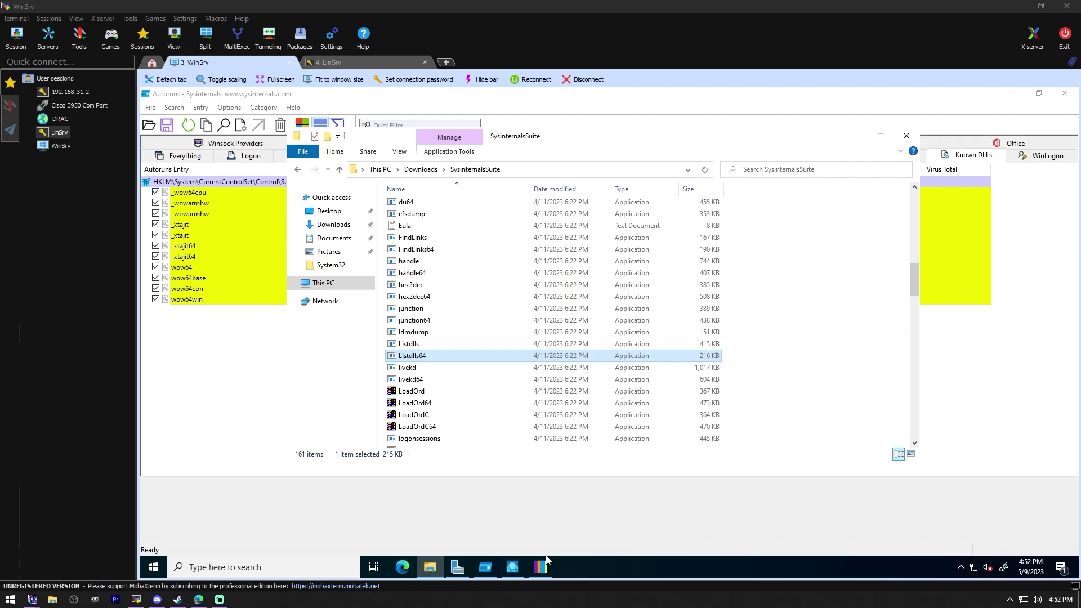
# Maximize Process Explorer and widen the Process column to show full process names
pyautogui.click(511, 571)
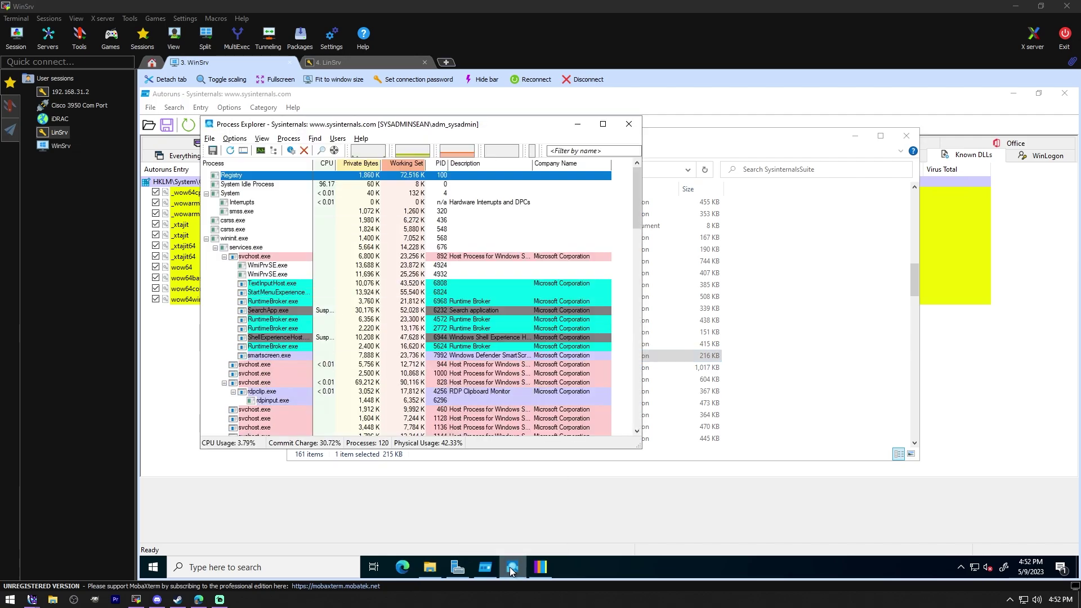
pyautogui.click(611, 123)
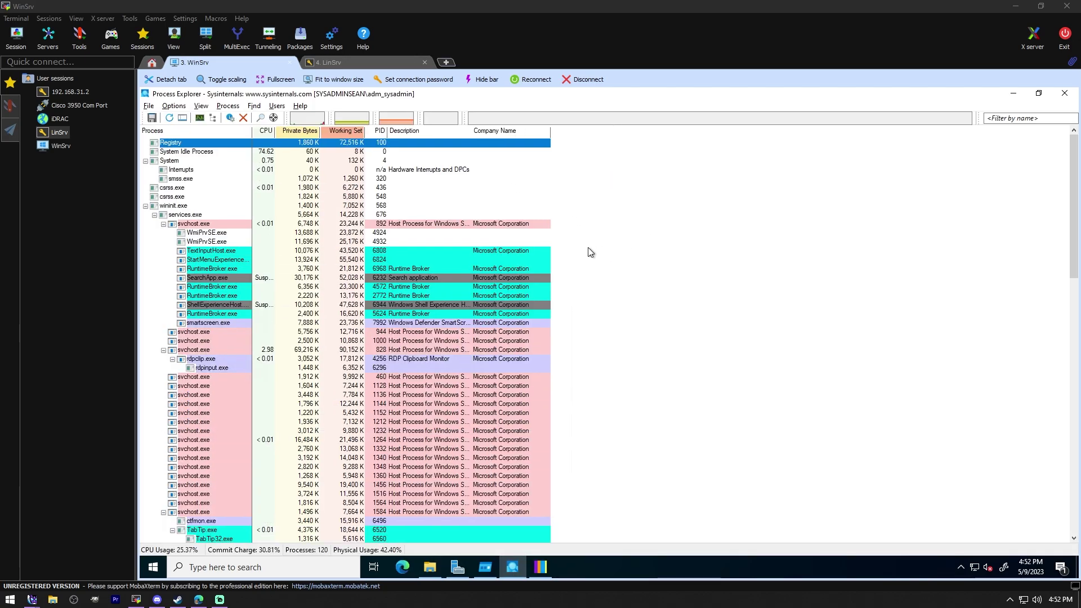
pyautogui.click(192, 232)
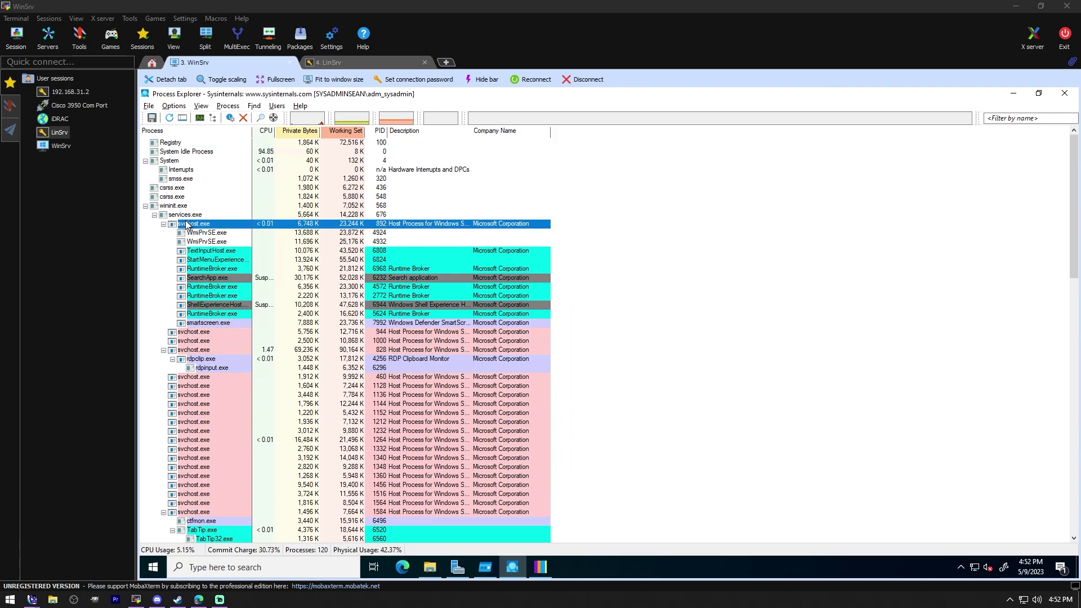
pyautogui.moveTo(255, 236); pyautogui.dragTo(401, 237)
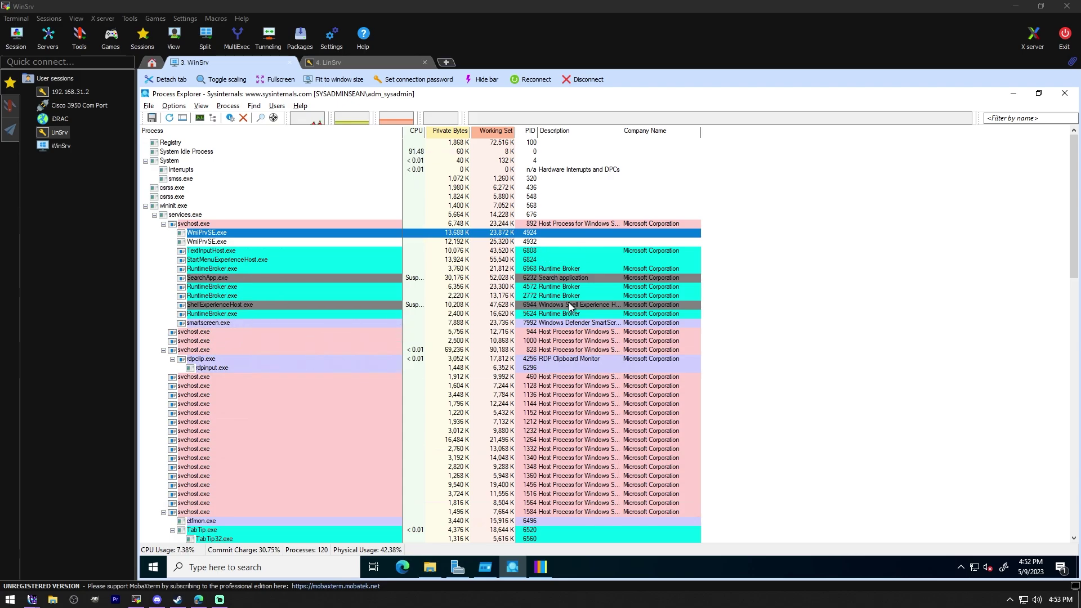
# Scroll the process tree, selecting vmtoolsd.exe and VGAuthService.exe along the way
pyautogui.scroll(-18, 386, 313)
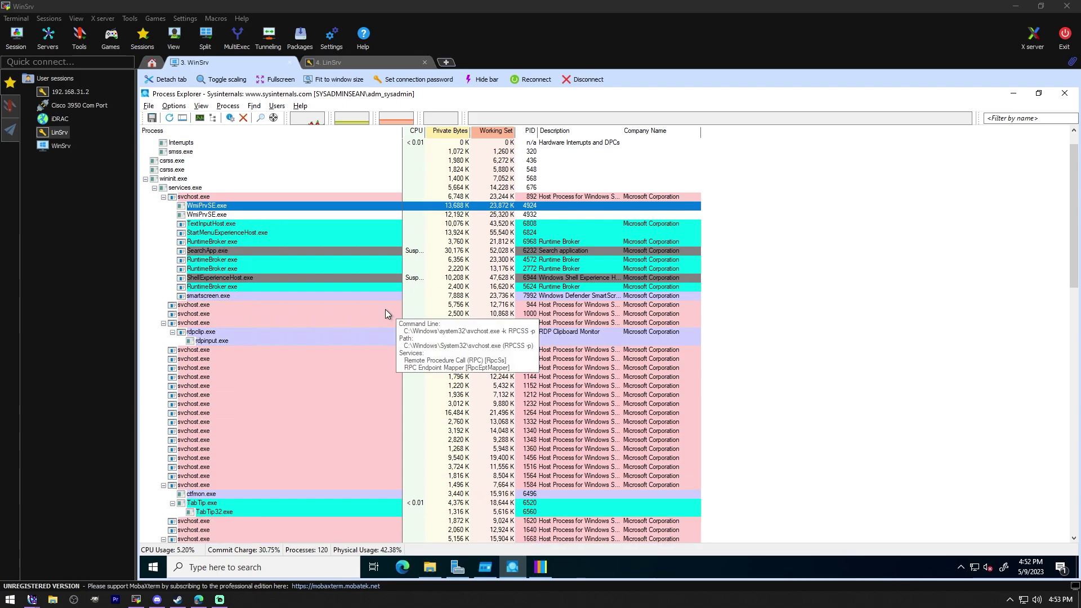
pyautogui.scroll(-7, 385, 312)
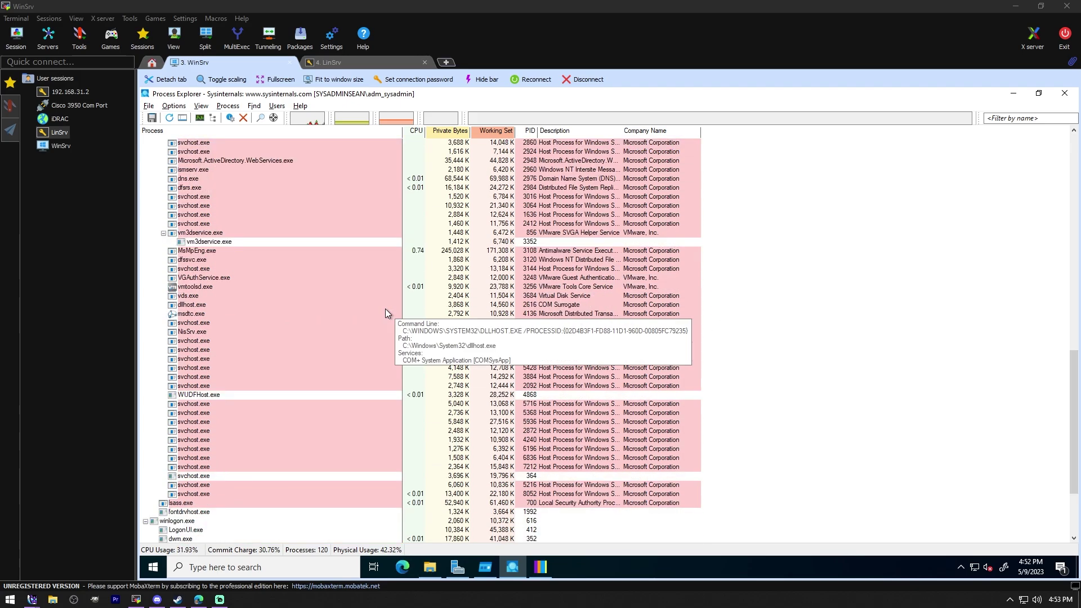
pyautogui.click(207, 288)
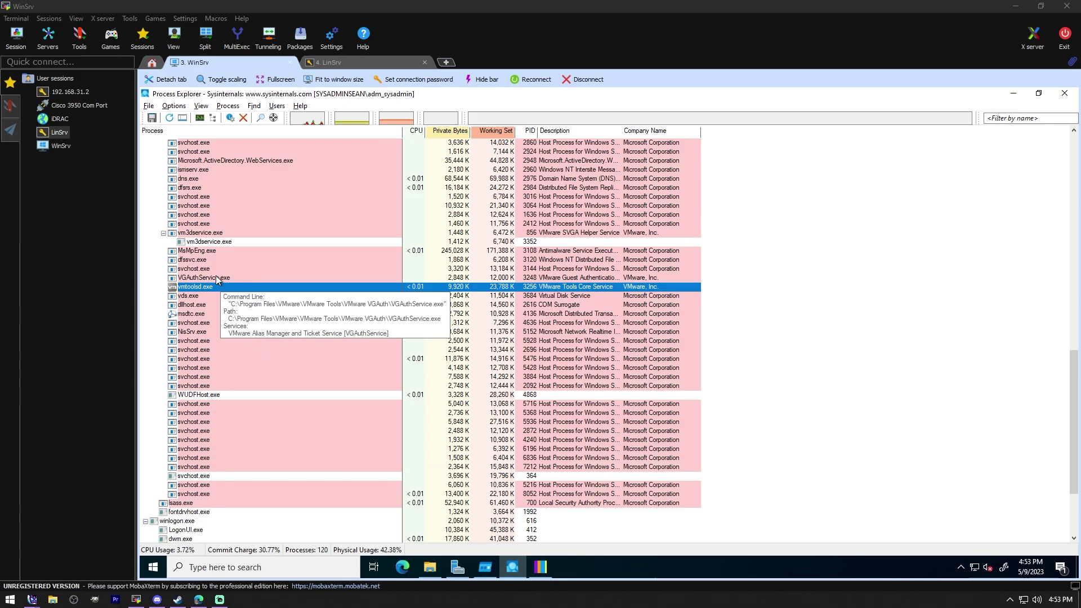
pyautogui.click(476, 276)
pyautogui.scroll(-4, 629, 313)
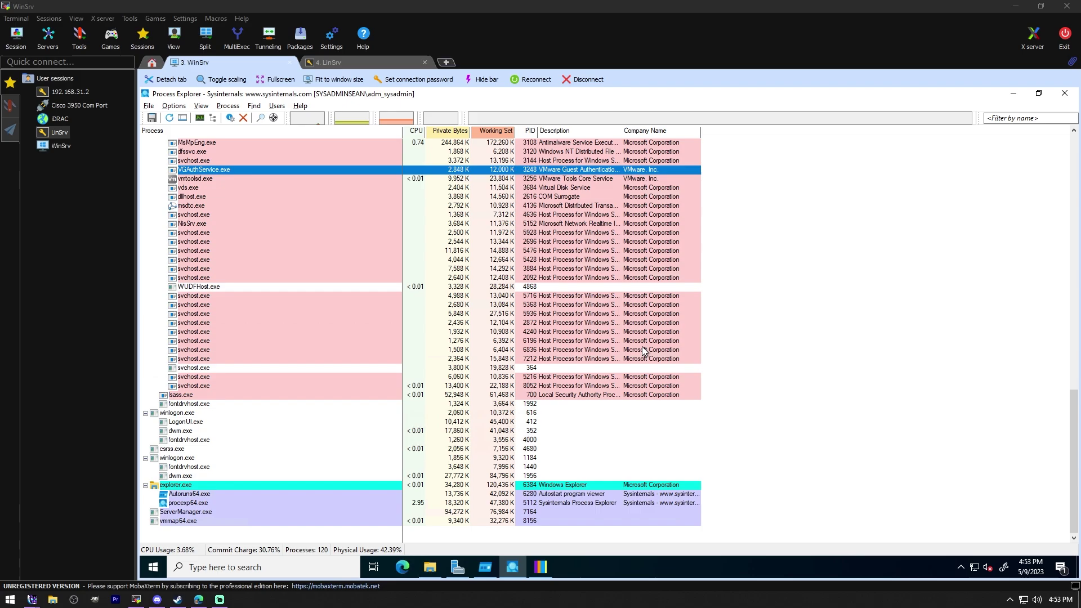
# Bring VMMap forward and scroll the MicrosoftEdgeUpdate.exe (PID 5628) address list
pyautogui.click(545, 567)
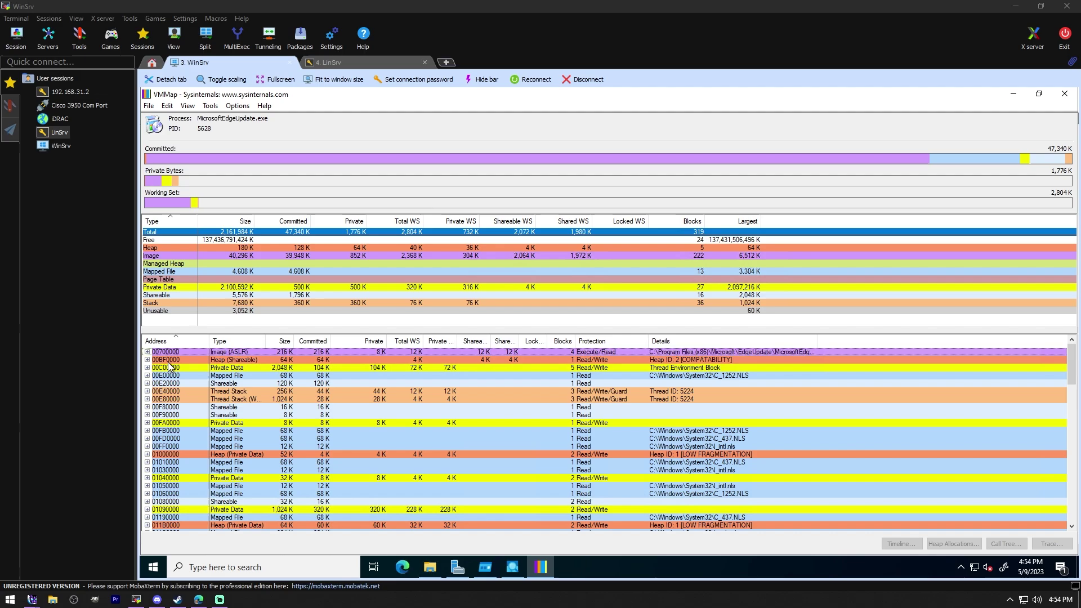
pyautogui.scroll(-15, 236, 412)
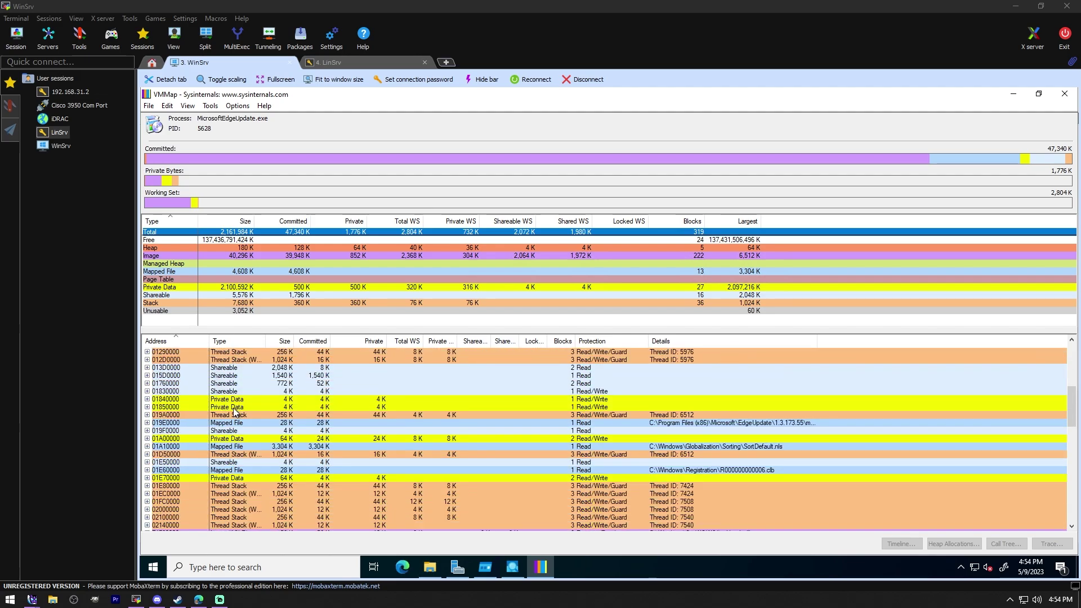
pyautogui.scroll(-15, 235, 412)
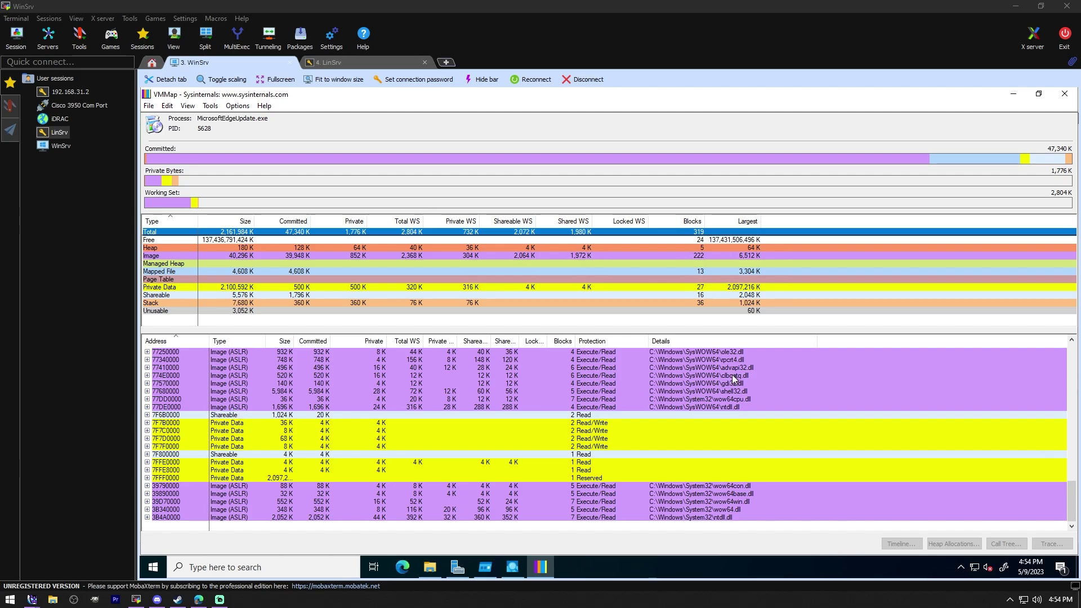
pyautogui.scroll(20, 741, 357)
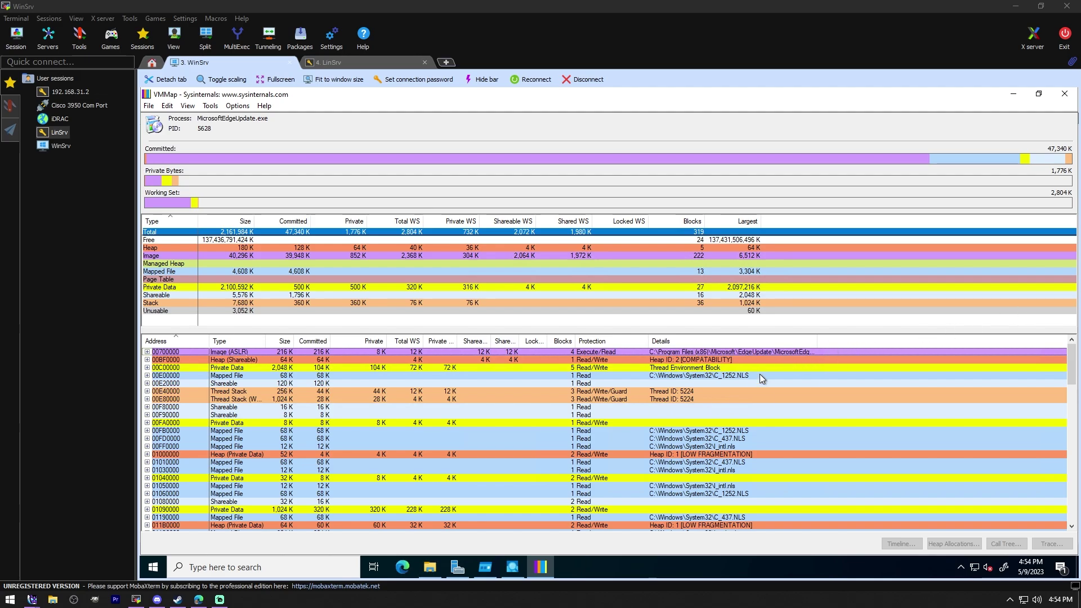
pyautogui.moveTo(220, 602)
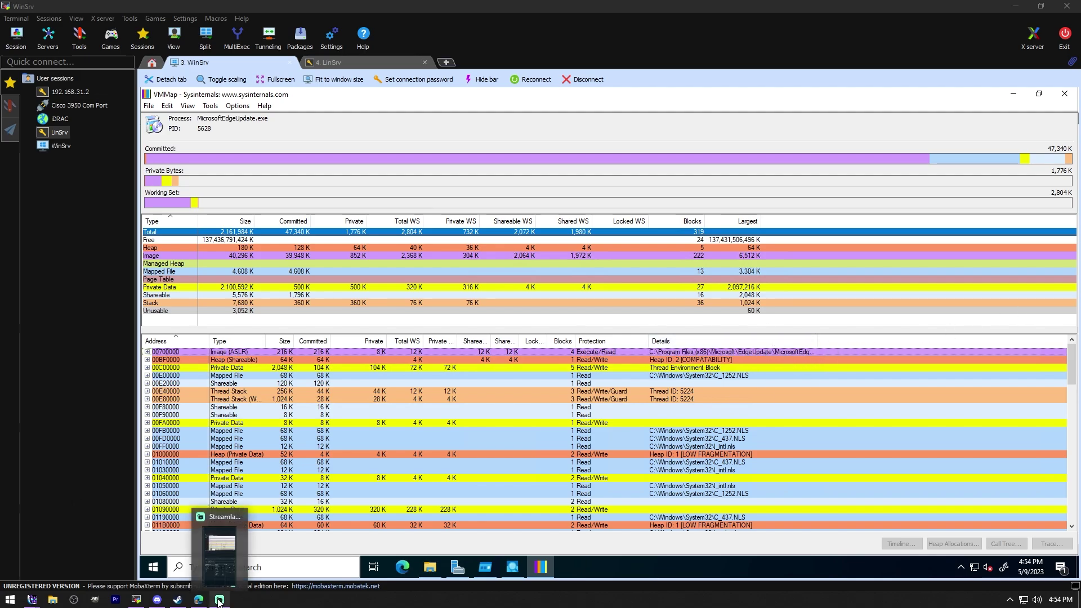